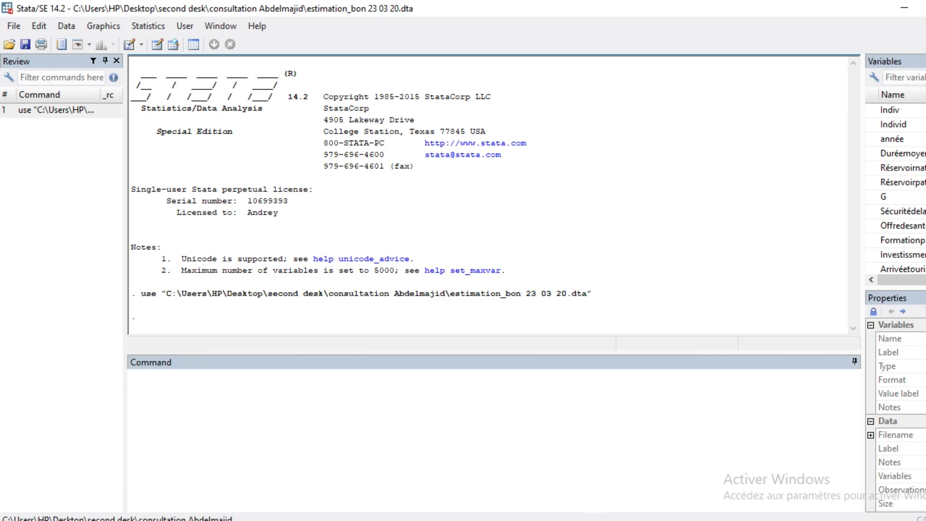
- Switch to Notepad and review the test hsiao (1) script from its opening settings through to the results display section
key("alt+Tab")
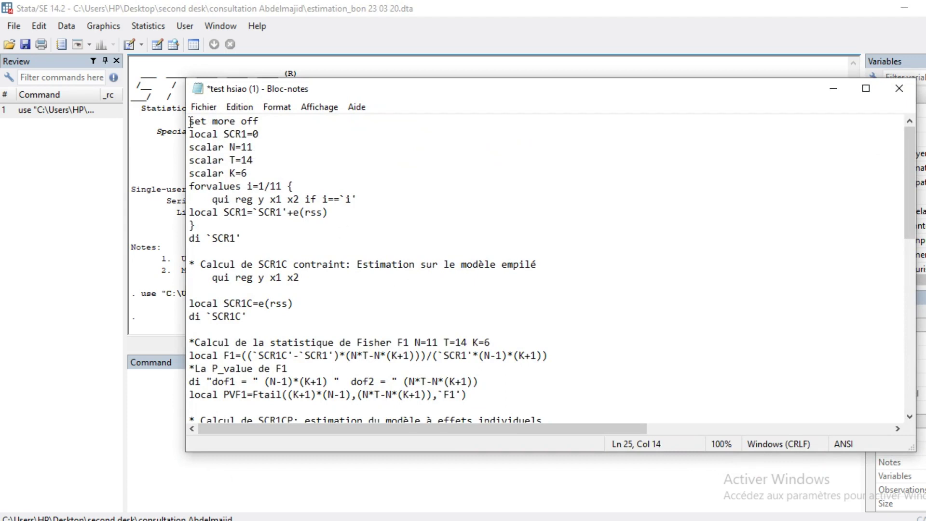
left_click_drag(190, 121, 330, 273)
left_click_drag(336, 283, 336, 284)
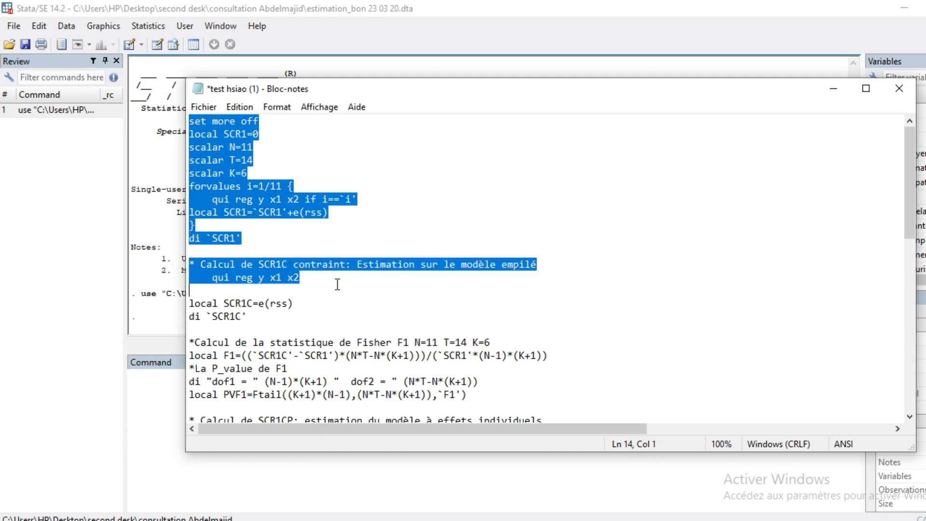
left_click(331, 249)
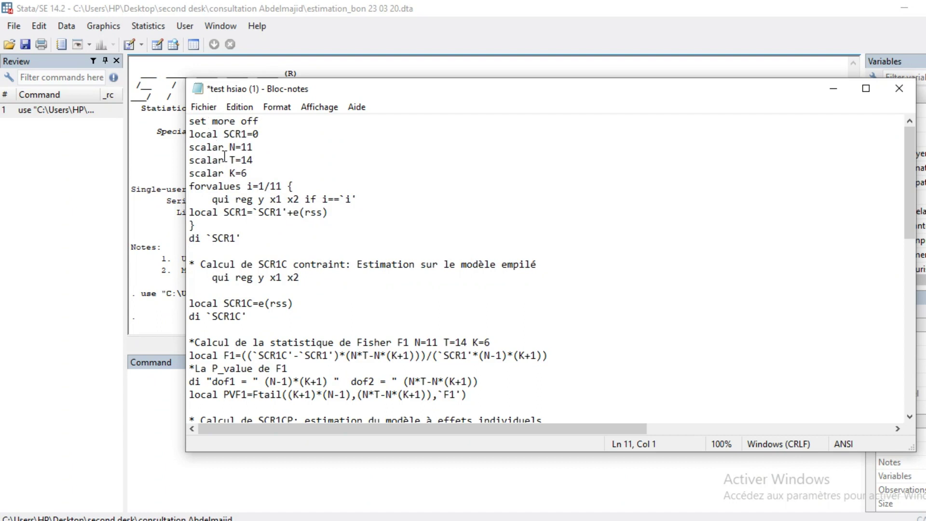
scroll(244, 212, "down", 10)
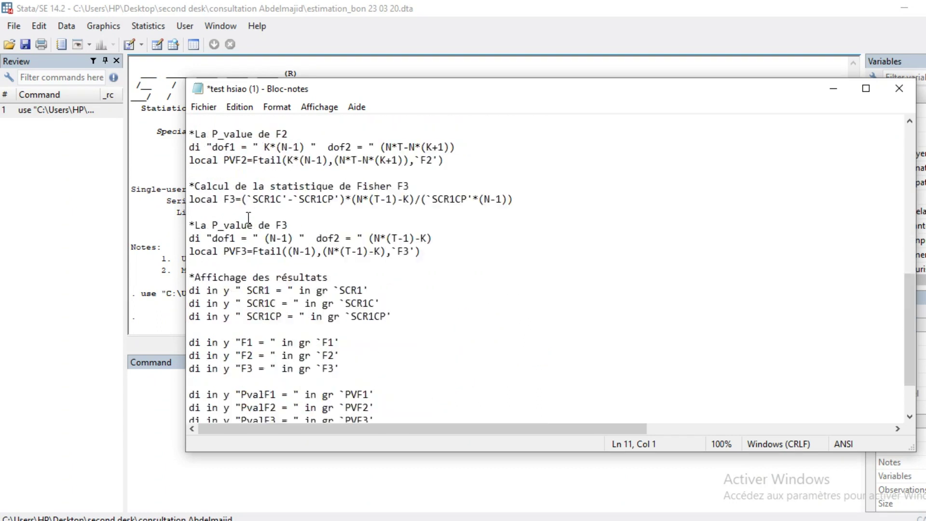
scroll(252, 213, "up", 10)
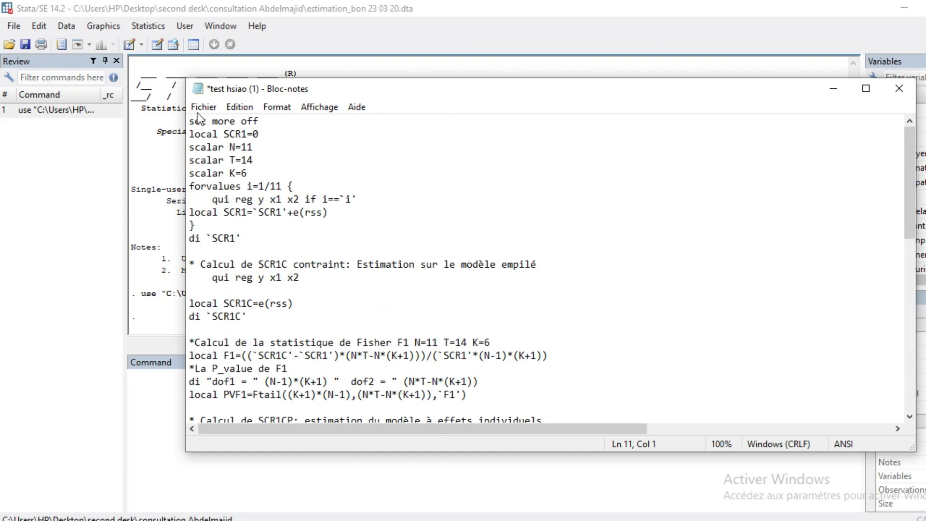
- Check the values assigned to the scalars N, T and K at the start of the script
left_click(230, 146)
left_click_drag(229, 147, 254, 147)
left_click_drag(241, 160, 252, 161)
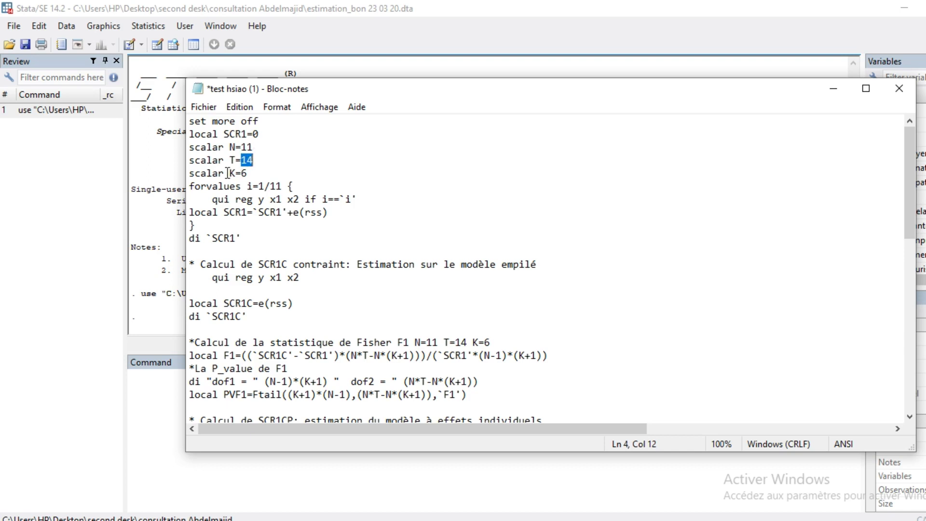
left_click(242, 173)
left_click_drag(243, 173, 256, 174)
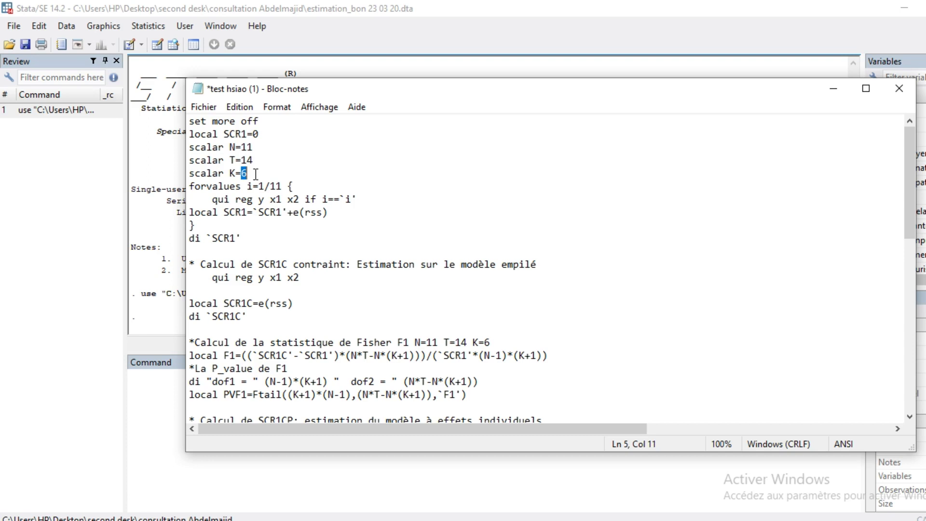
left_click(237, 187)
- Switch back to Stata and declare the panel structure with xtset, using Individ as panel variable and année as time variable
left_click(323, 7)
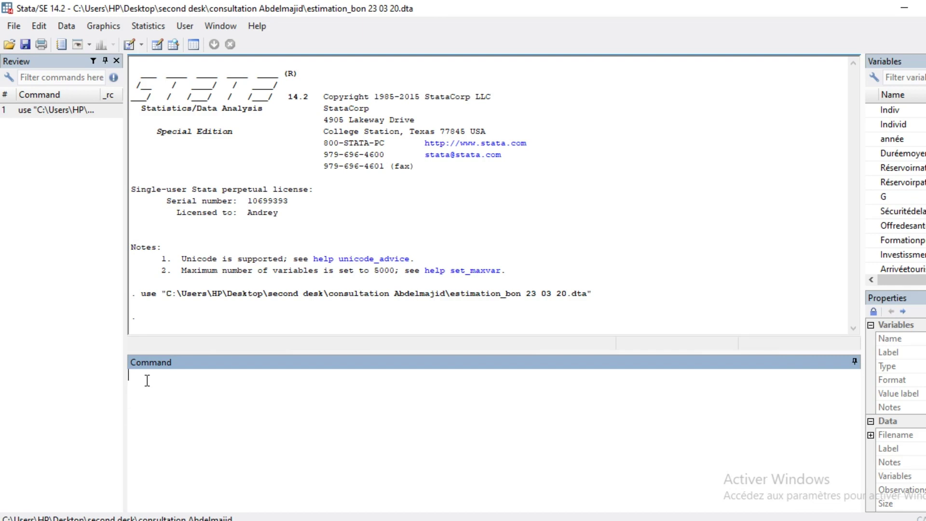
type("xtset")
left_click(907, 126)
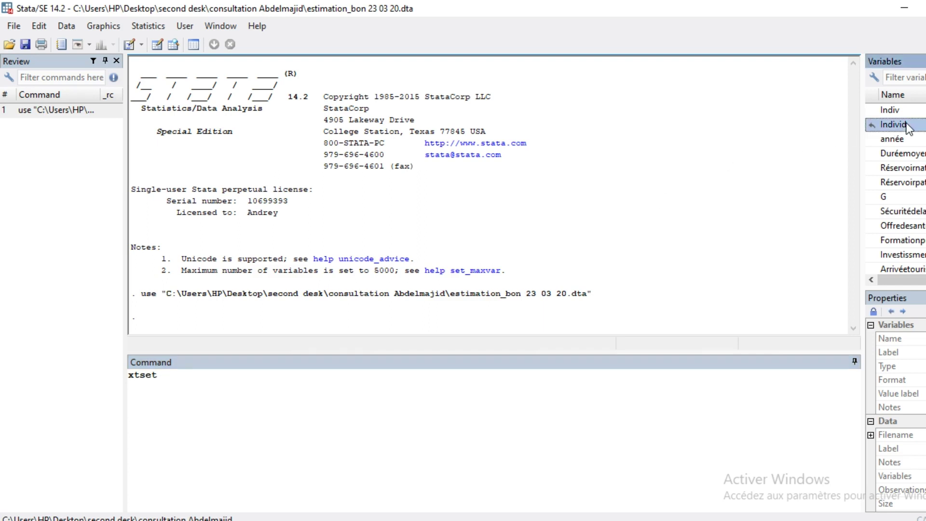
double_click(907, 126)
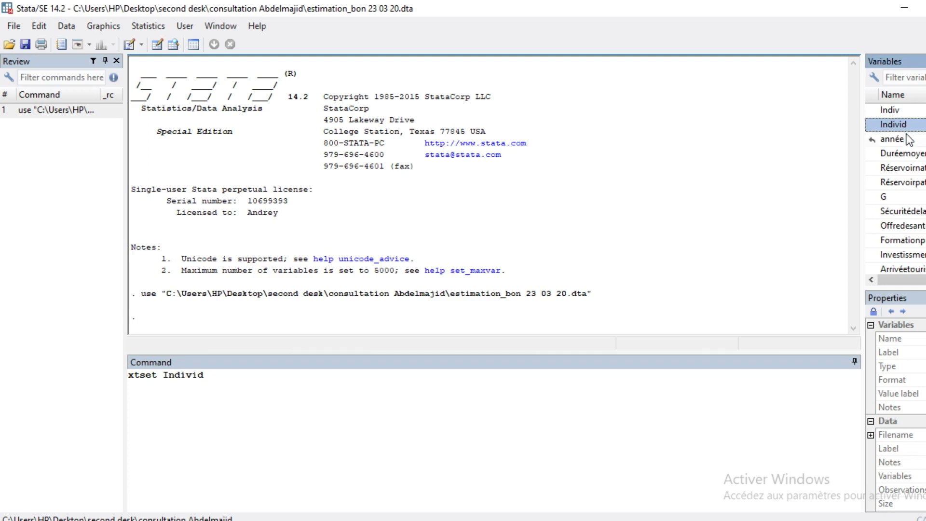
double_click(908, 140)
key("Return")
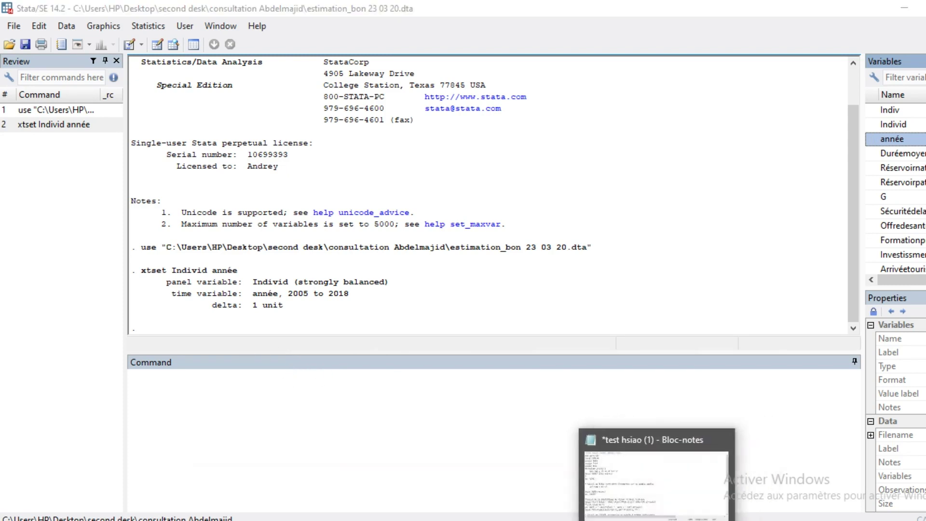
- Copy the entire Hsiao test script from Notepad and paste it into Stata's command area
left_click(714, 507)
key("ctrl+a")
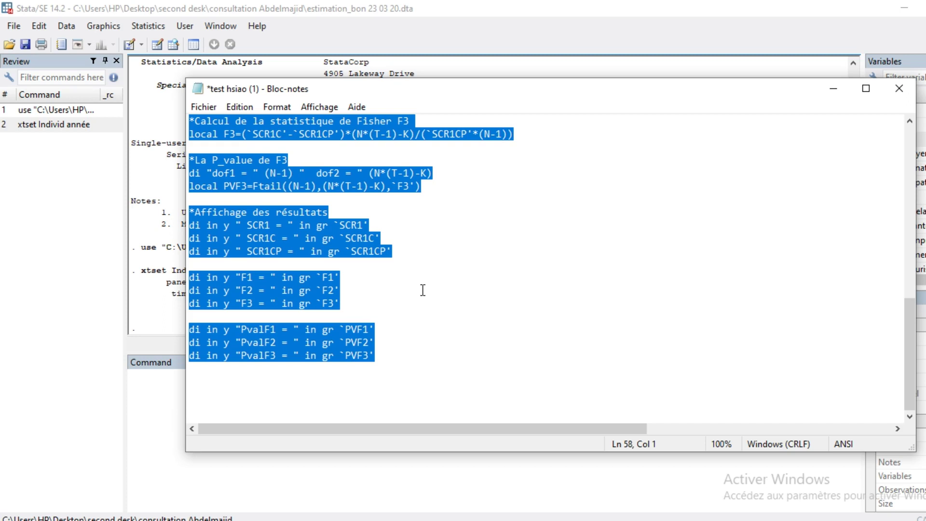
left_click(171, 390)
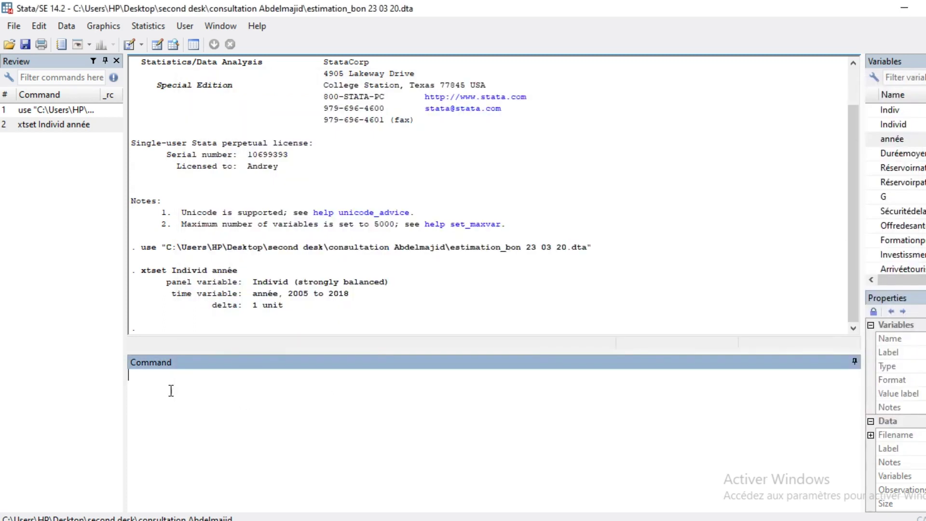
key("ctrl+v")
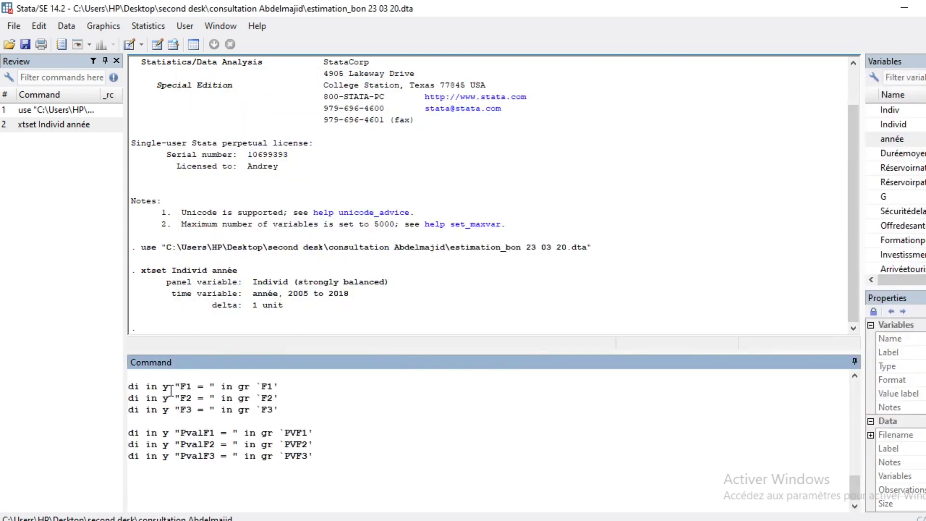
- Check the N, T and K scalars in the pasted script and replace the forvalues loop index i with Individ
scroll(206, 432, "up", 15)
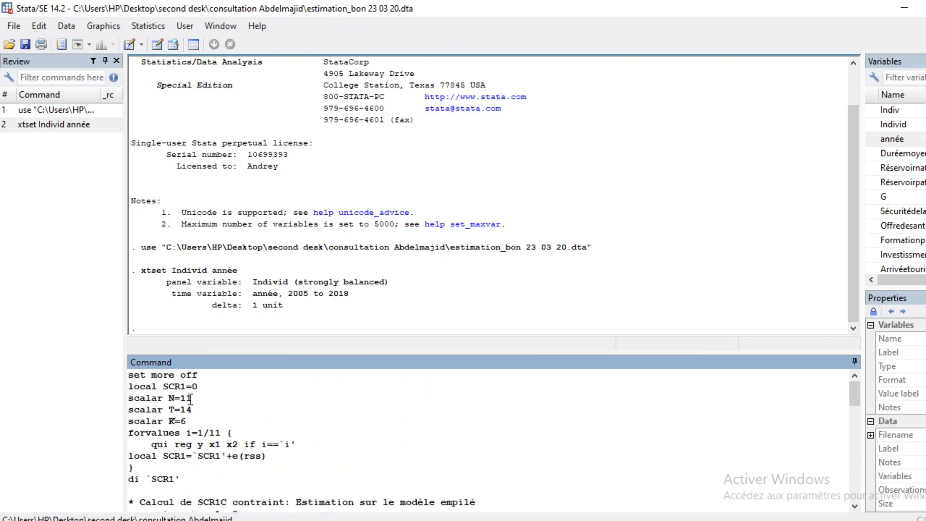
left_click_drag(191, 398, 180, 399)
left_click_drag(192, 410, 179, 410)
left_click_drag(187, 421, 180, 426)
double_click(189, 432)
double_click(907, 124)
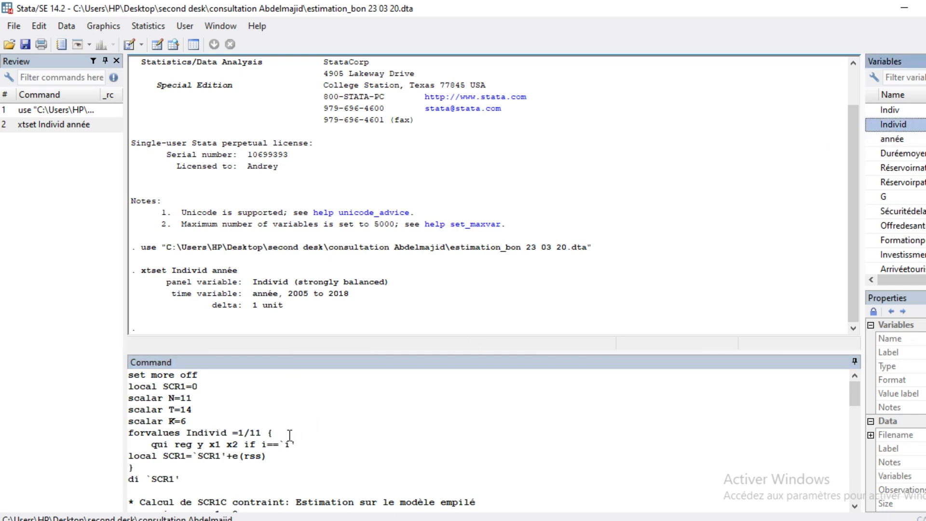
- Replace both occurrences of i in the loop regression's if condition with Individ
left_click(262, 444)
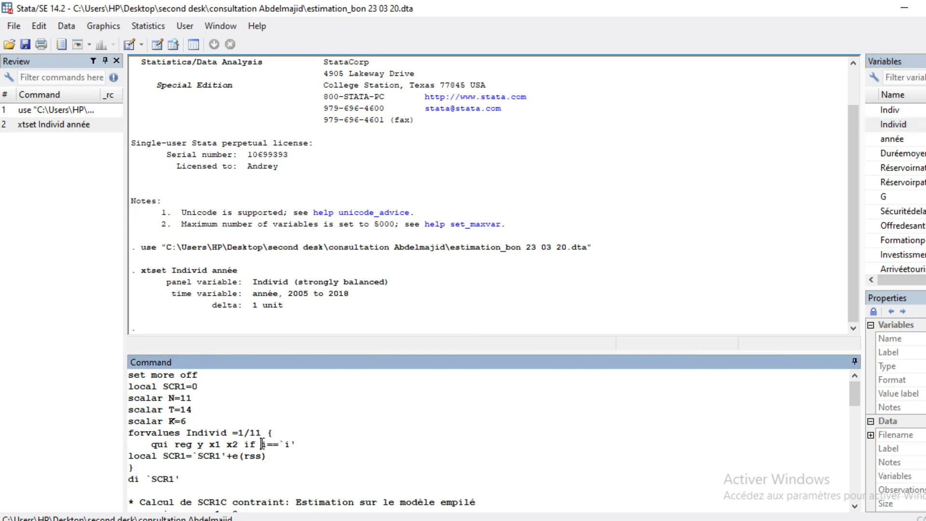
double_click(264, 444)
mouse_move(899, 140)
double_click(893, 124)
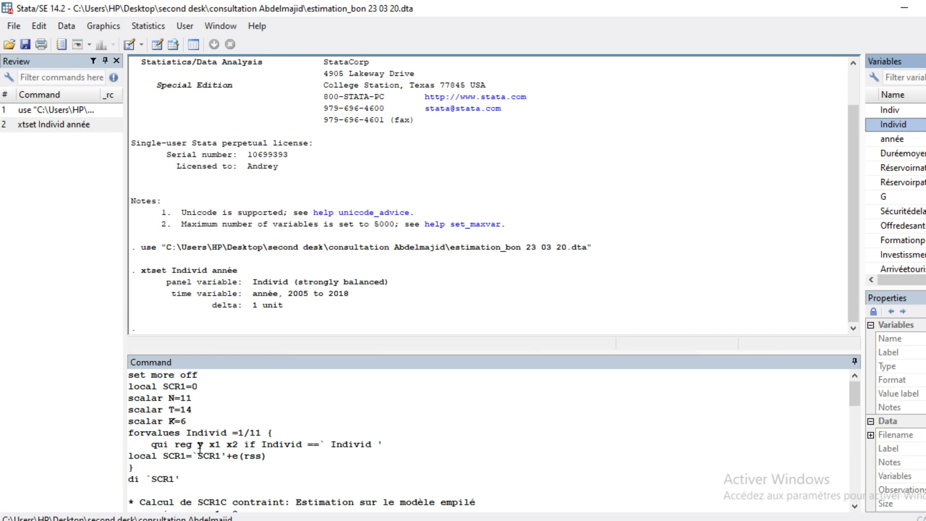
- Replace y x1 x2 in the loop regression with Duréemoyennedeséjour, Réservoirnaturel, Réservoirpatrimonial, Sécuritédeladestination, Offredesanté, Formationprofessionnelle and Investissmenttouristique
left_click(200, 448)
left_click_drag(199, 444, 240, 441)
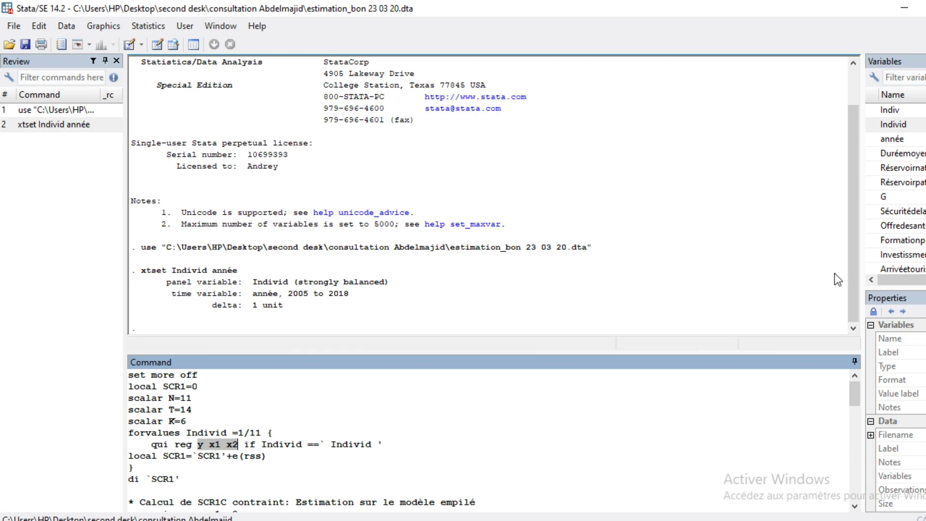
double_click(903, 154)
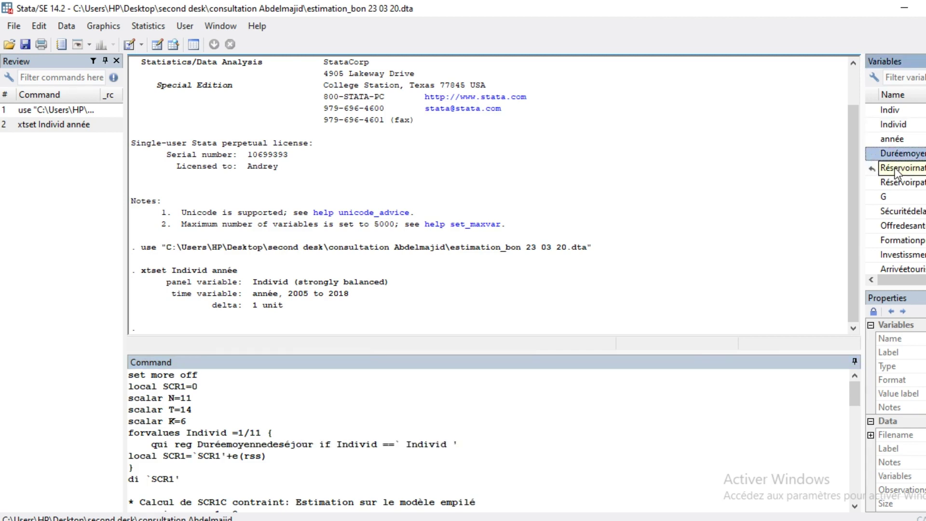
double_click(896, 167)
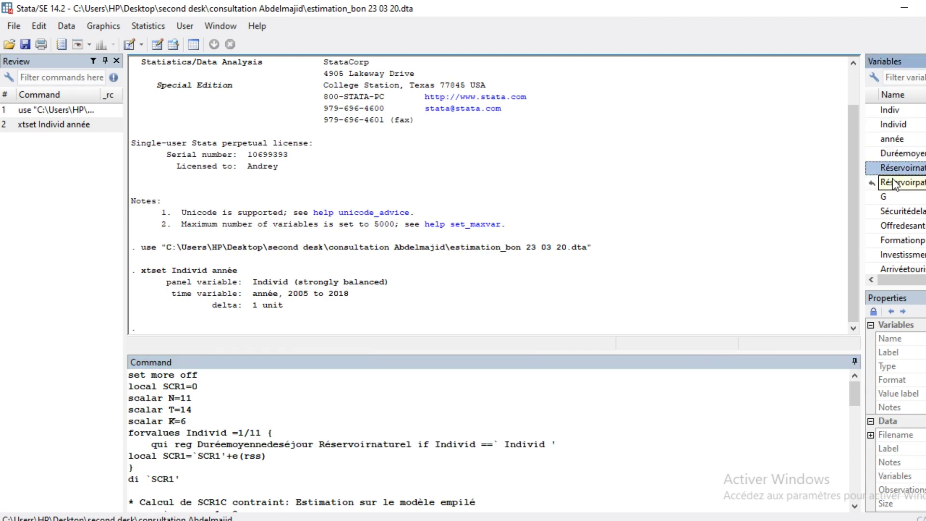
double_click(892, 180)
double_click(898, 213)
double_click(901, 227)
double_click(903, 241)
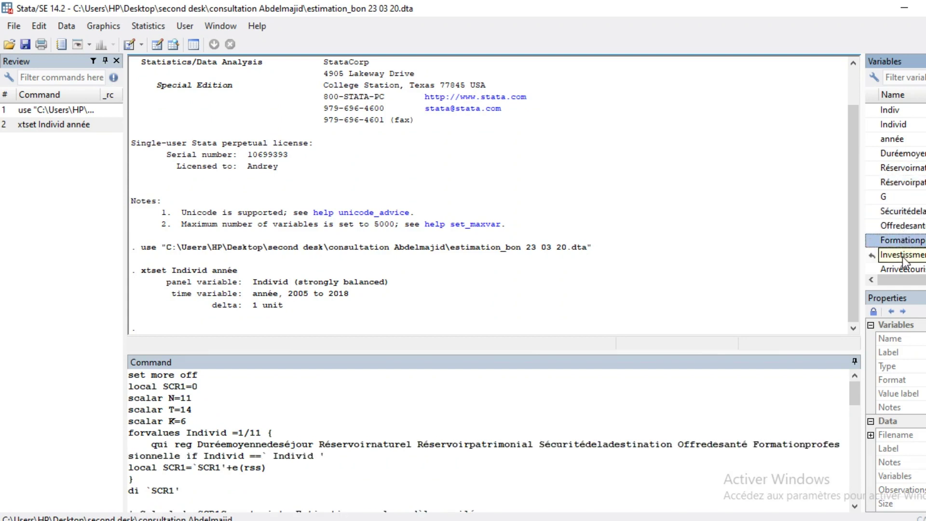
double_click(902, 255)
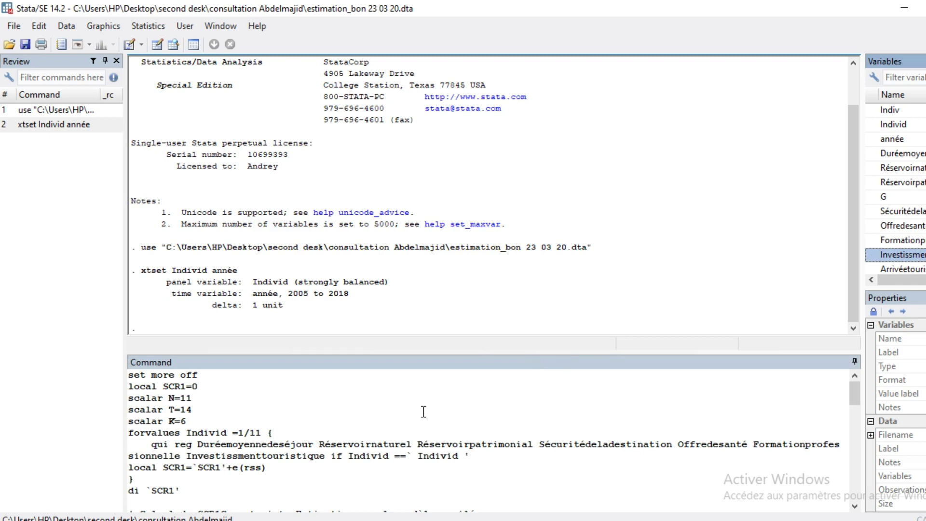
- Copy the variable list from the loop regression and substitute it for y x1 x2 in the pooled-model regression for SCR1C
left_click_drag(327, 452, 196, 448)
key("ctrl+c")
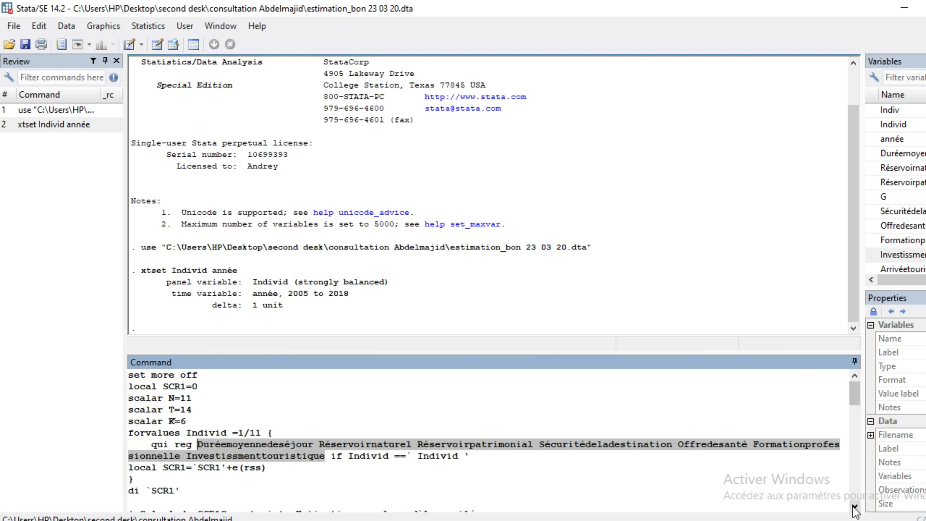
scroll(551, 463, "down", 1)
scroll(551, 462, "down", 2)
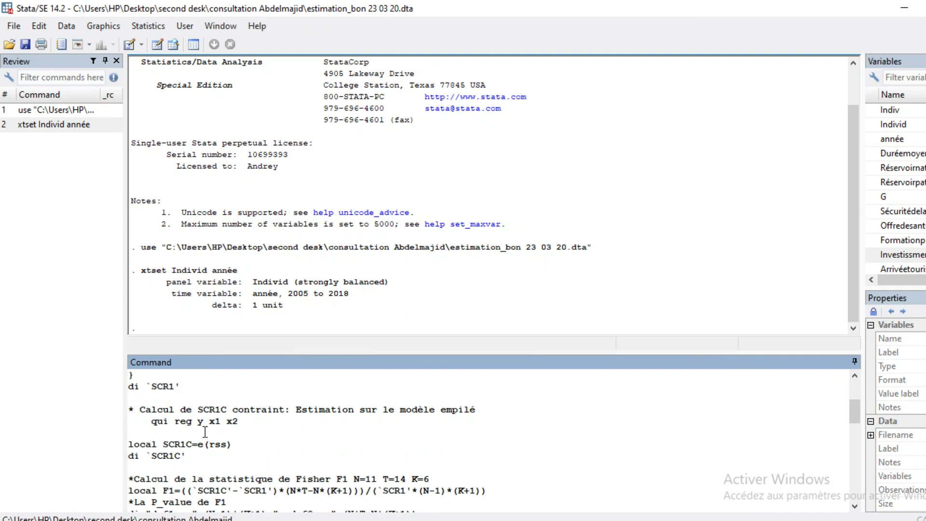
left_click_drag(200, 421, 241, 427)
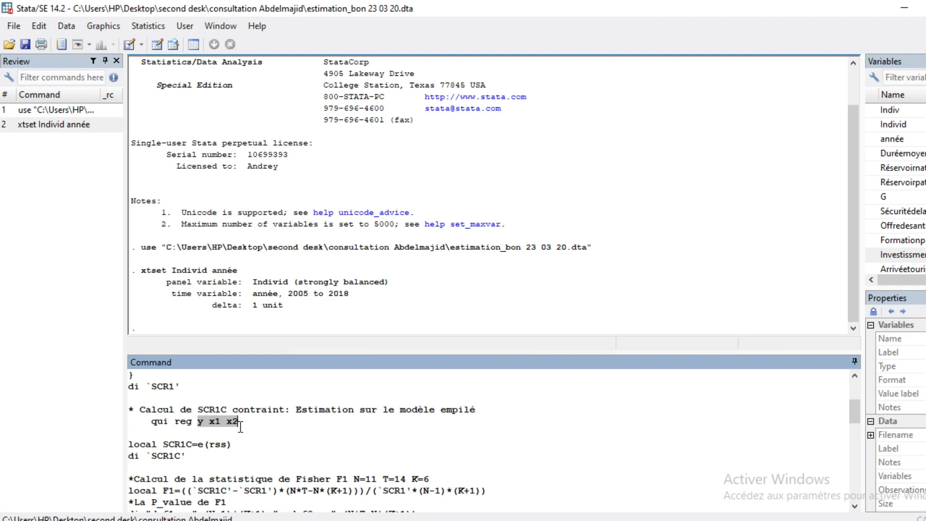
key("ctrl+v")
- Substitute the copied variable list for y x1 x2 in the fixed-effects xtreg command for SCR1CP, keeping the fe option
scroll(241, 427, "down", 4)
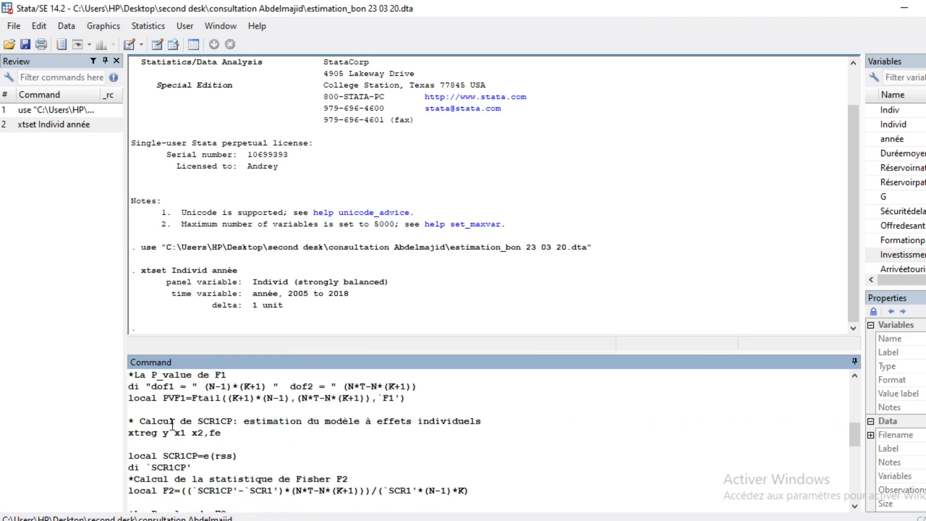
left_click_drag(164, 433, 203, 433)
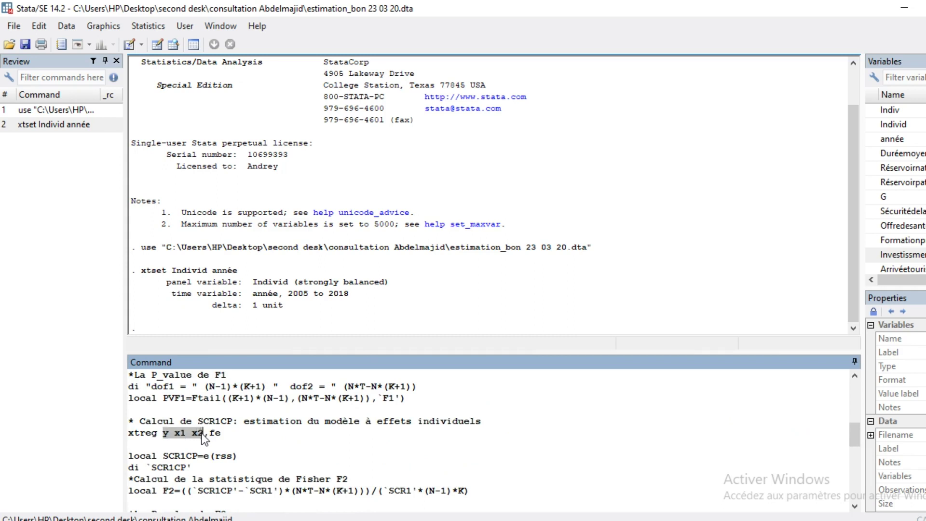
key("ctrl+v")
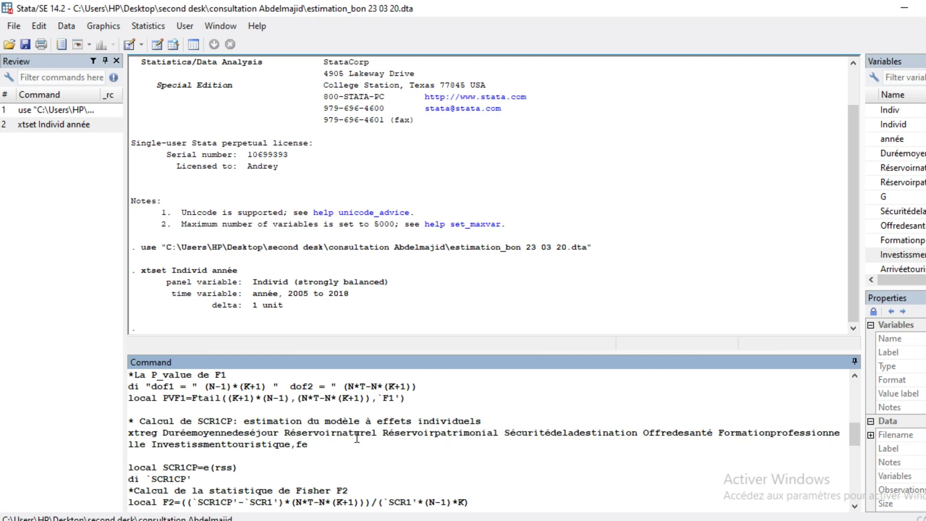
- Run the completed script and examine the F1, F2 and F3 statistics with their p-values in the output
scroll(328, 445, "down", 15)
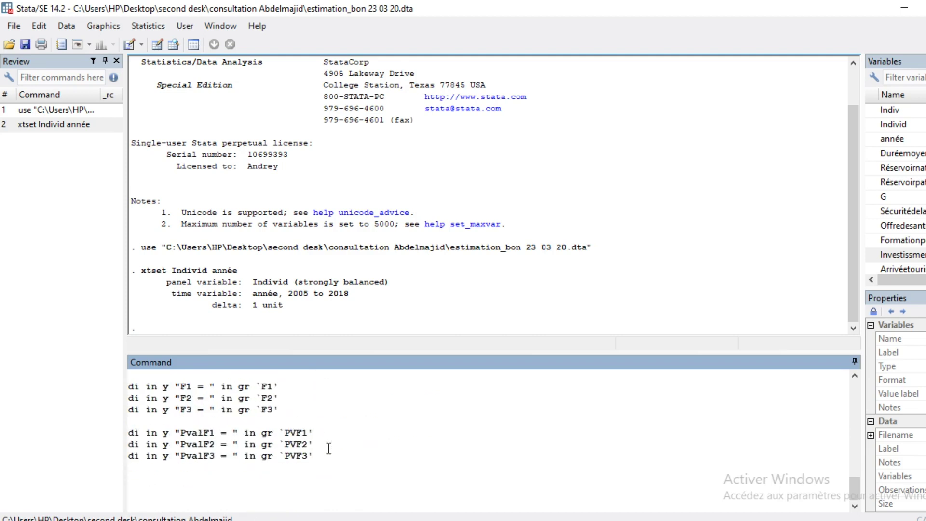
key("Return")
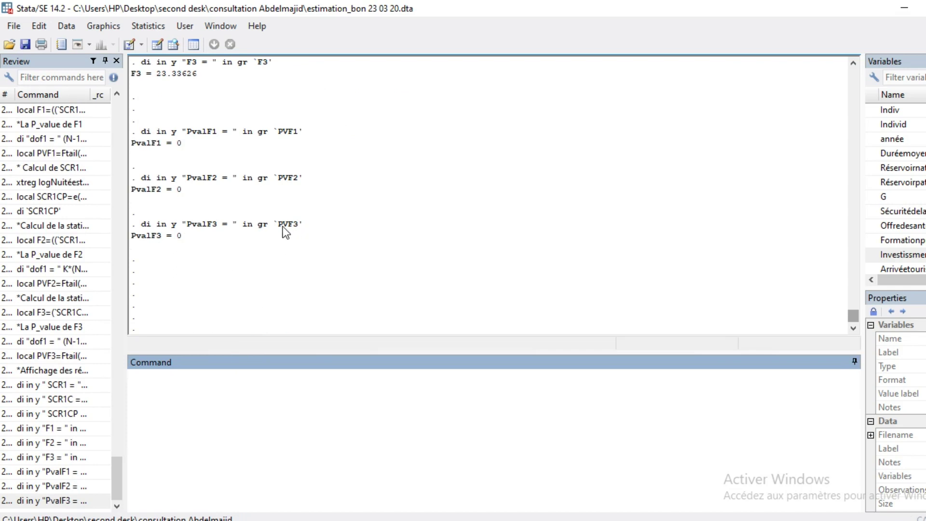
scroll(283, 227, "up", 6)
scroll(282, 227, "down", 4)
scroll(282, 227, "down", 3)
scroll(201, 257, "up", 2)
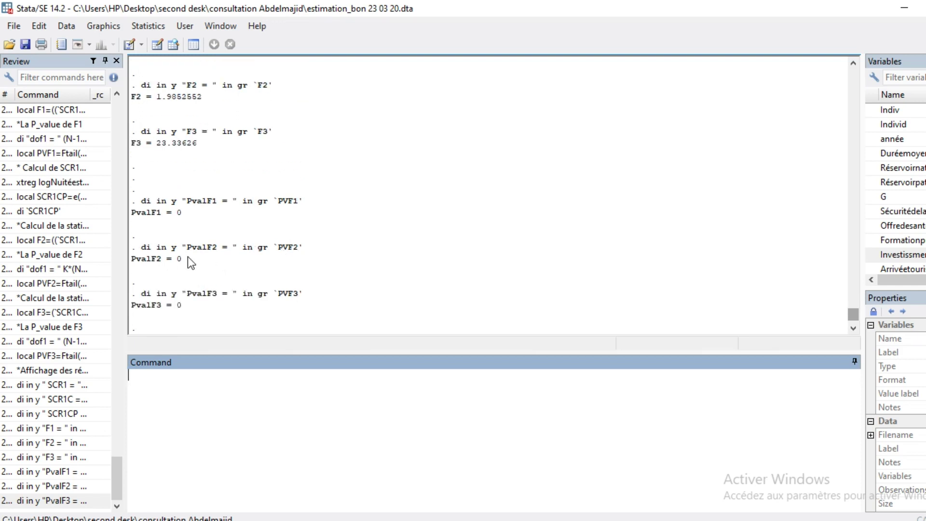
scroll(188, 207, "up", 2)
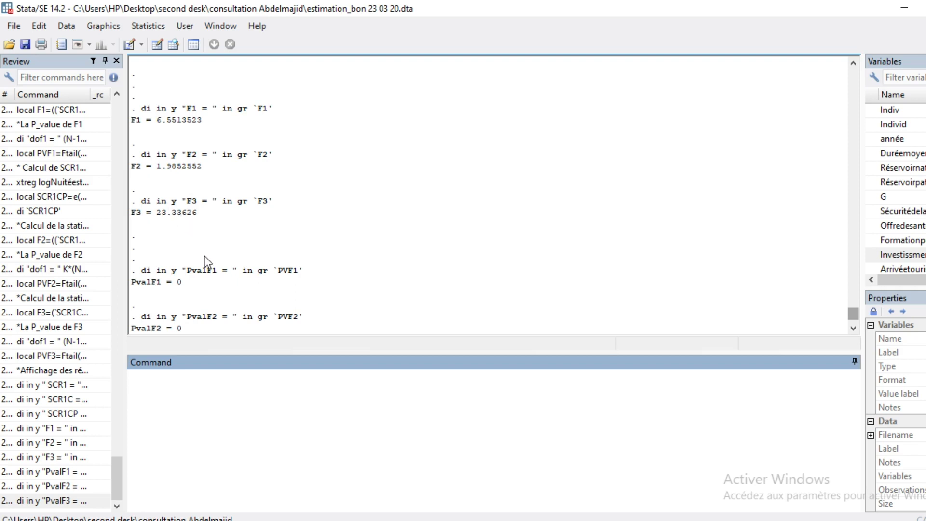
scroll(204, 259, "down", 2)
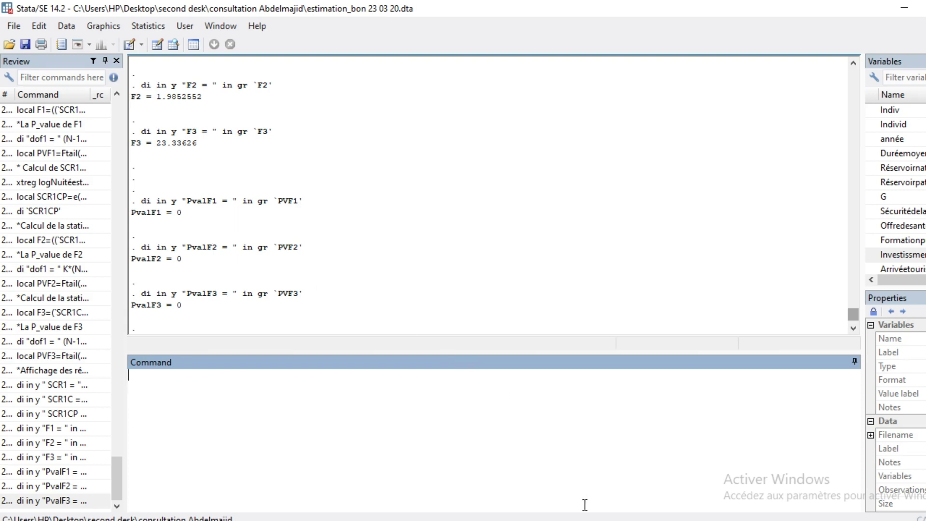
- Switch to the Word document Construction des tests and compare its hypothesis decision tree with the Stata test results
left_click(587, 520)
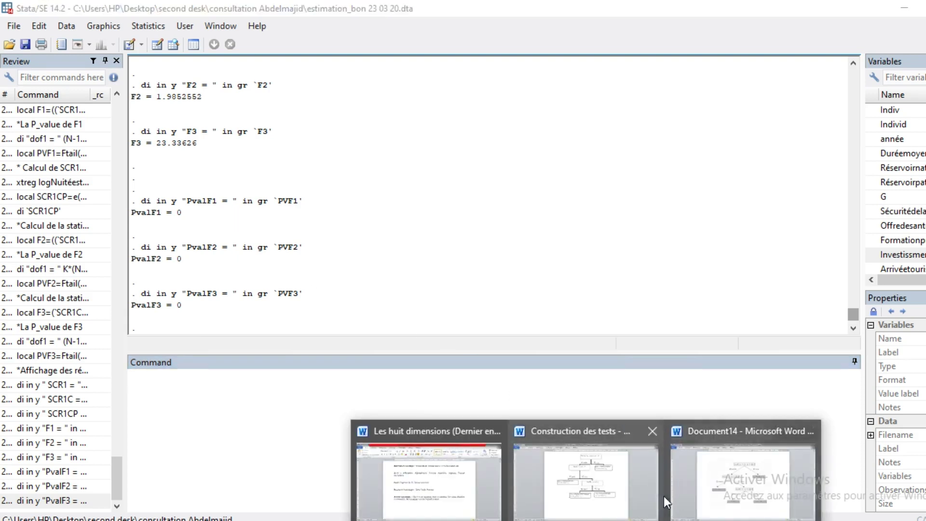
left_click(598, 483)
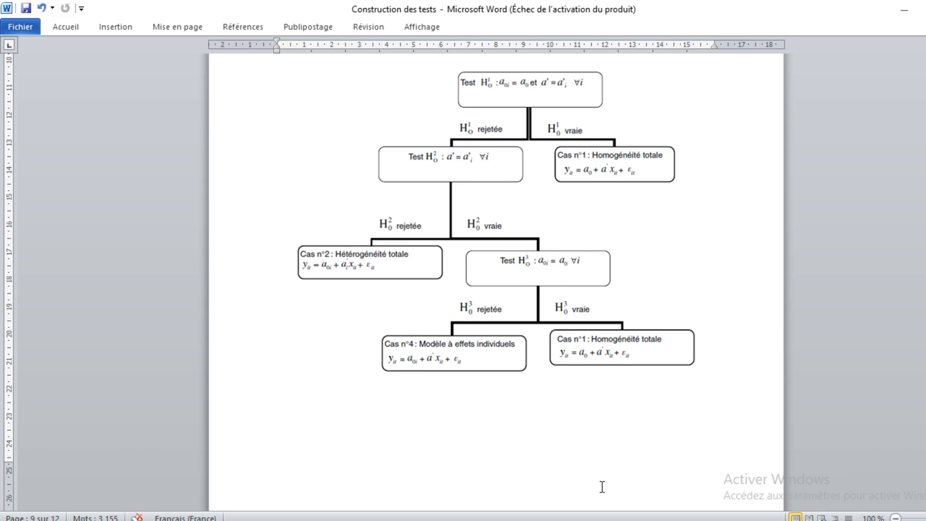
key("alt+Tab")
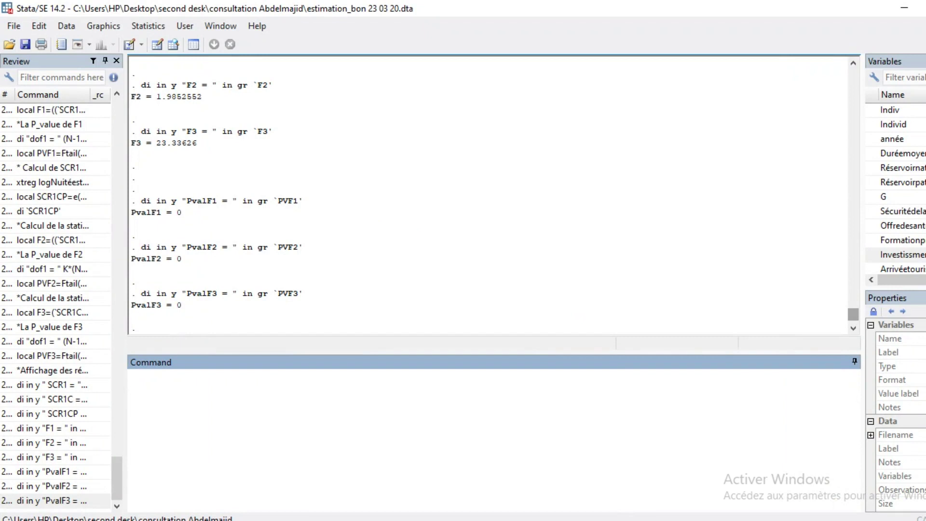
key("alt+Tab")
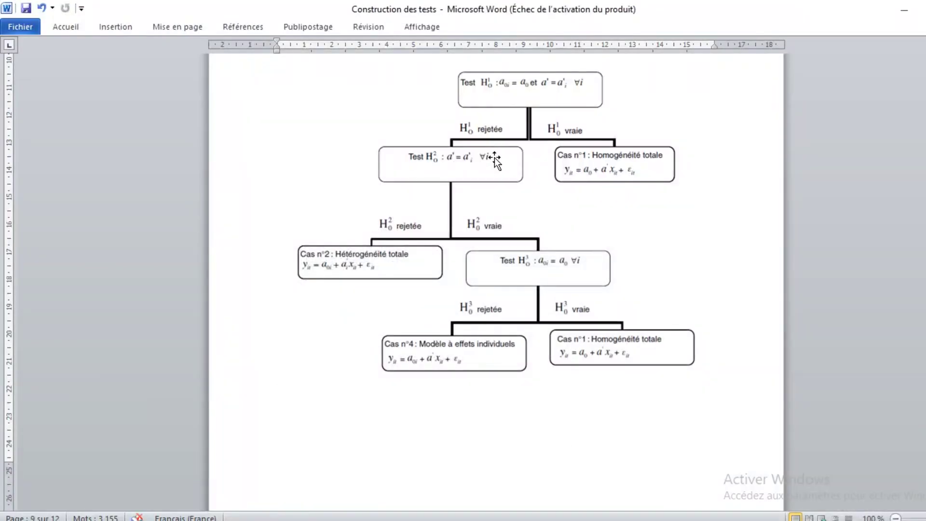